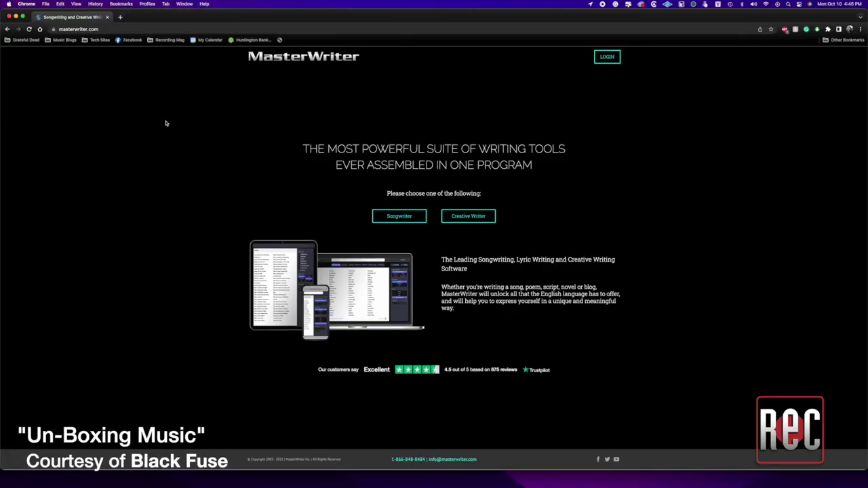
Open the Songwriter page of the MasterWriter site and look through its songwriter endorsements and feature tour section
left_click(402, 218)
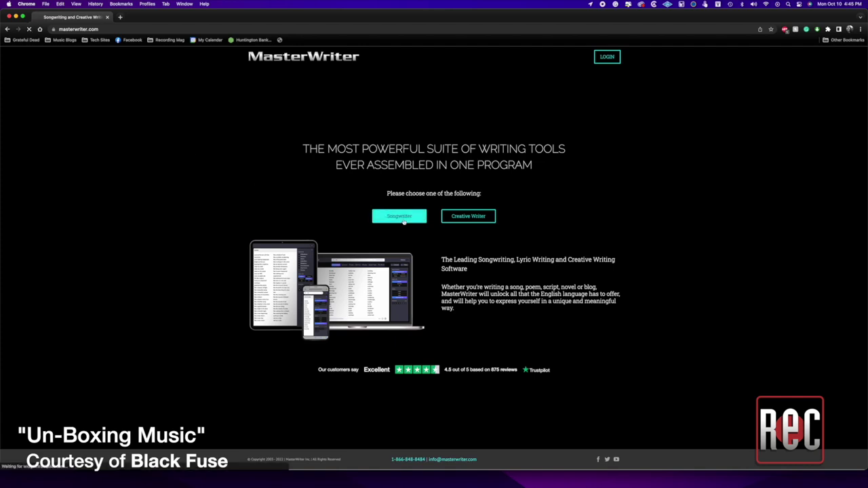
scroll(31, 116, "down", 5)
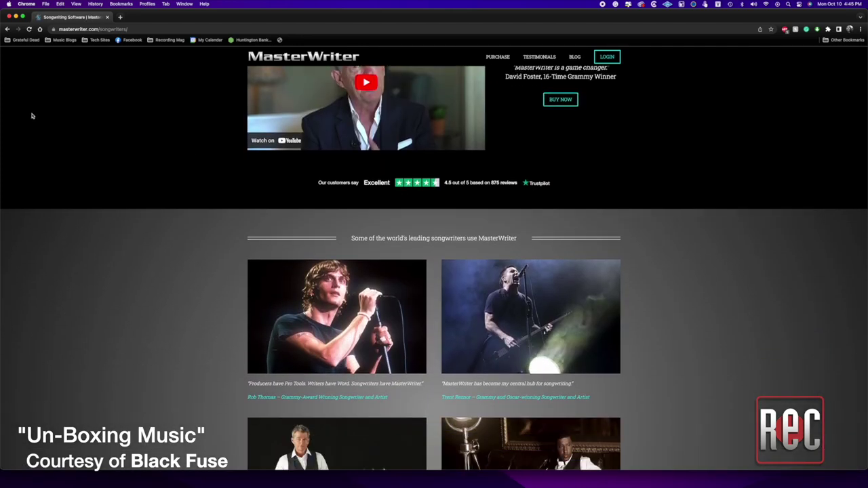
scroll(31, 116, "down", 4)
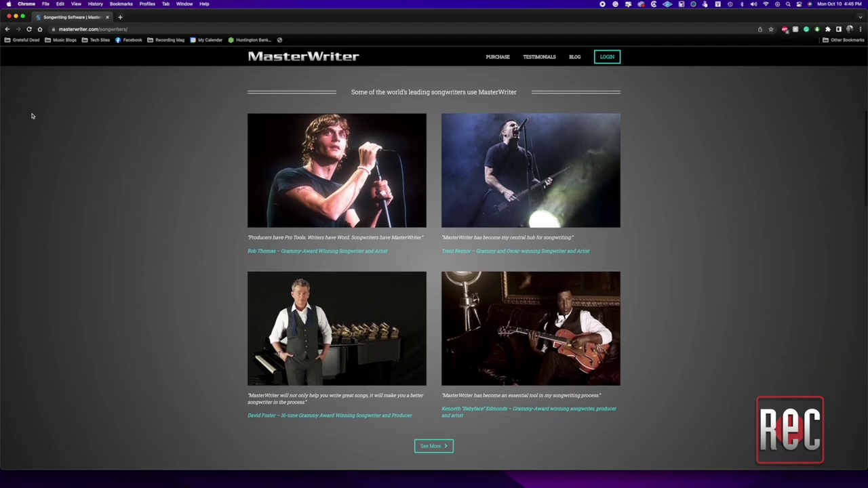
scroll(32, 116, "down", 6)
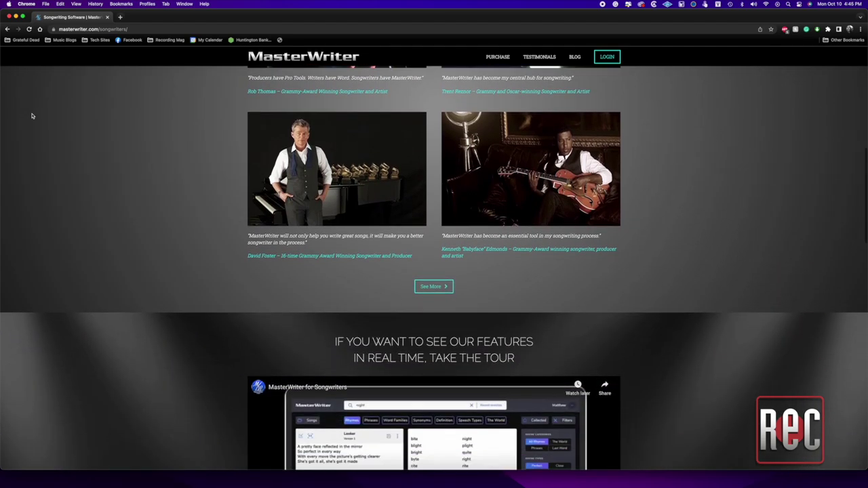
scroll(32, 116, "down", 6)
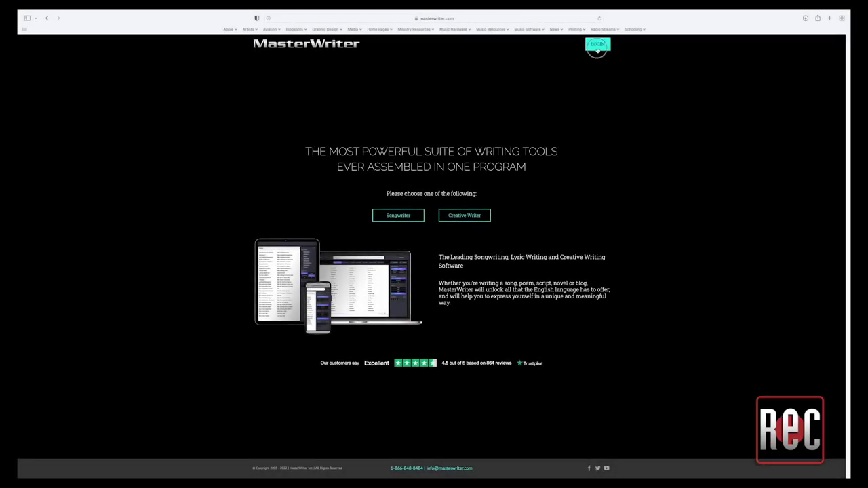
Log in to MasterWriter and search the song titles for "rain"
left_click(598, 45)
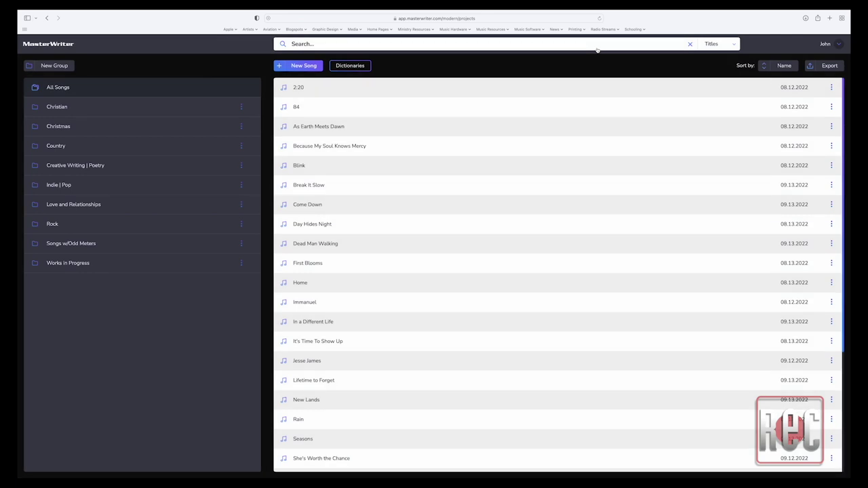
left_click(598, 44)
type("rain")
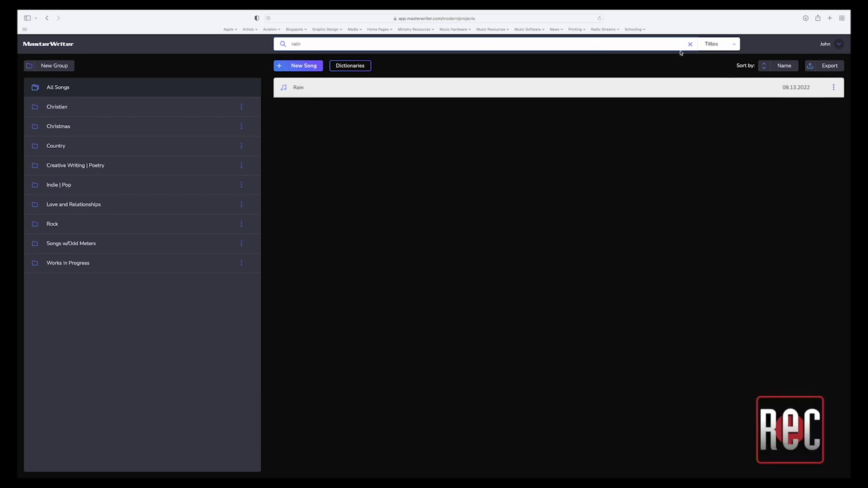
Switch the "rain" search from titles to lyrics and open the song Rain
left_click(709, 44)
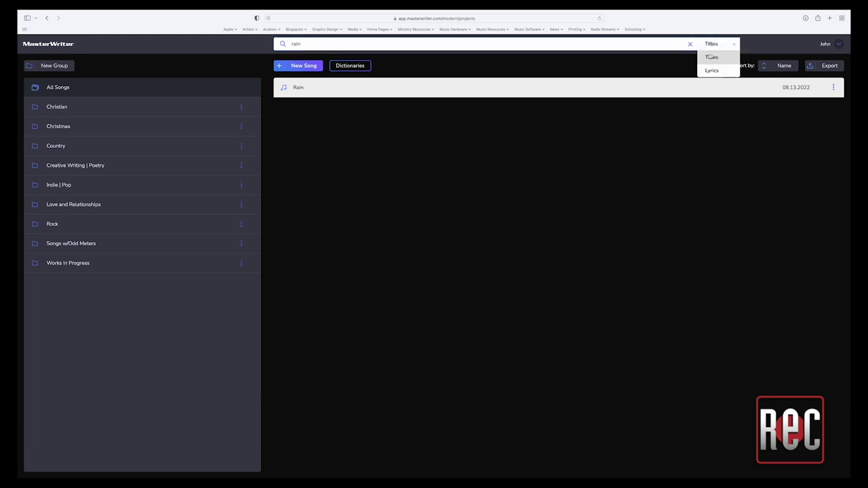
left_click(711, 69)
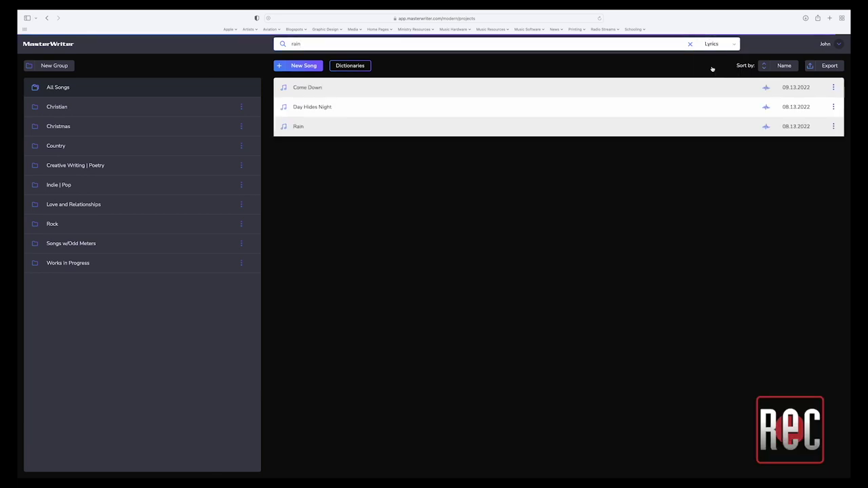
left_click(399, 126)
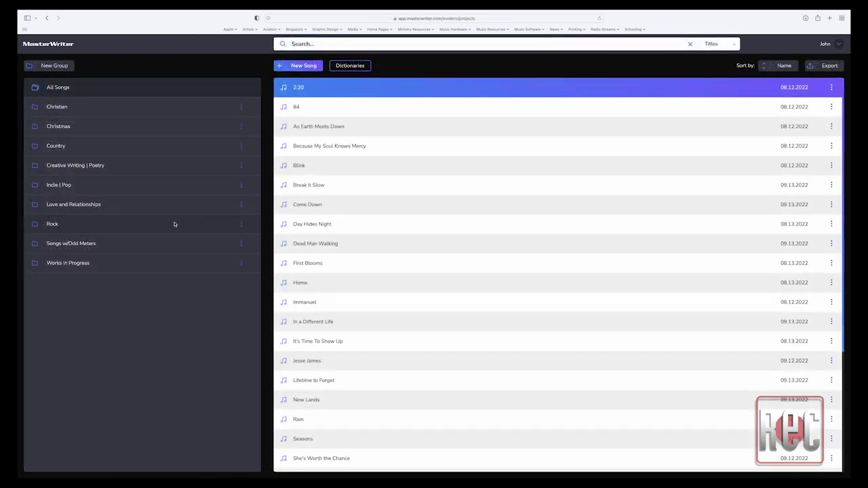
Browse the song groups Rock, Creative Writing | Poetry, Songs w/Odd Meters, and Love and Relationships
left_click(174, 224)
left_click(179, 166)
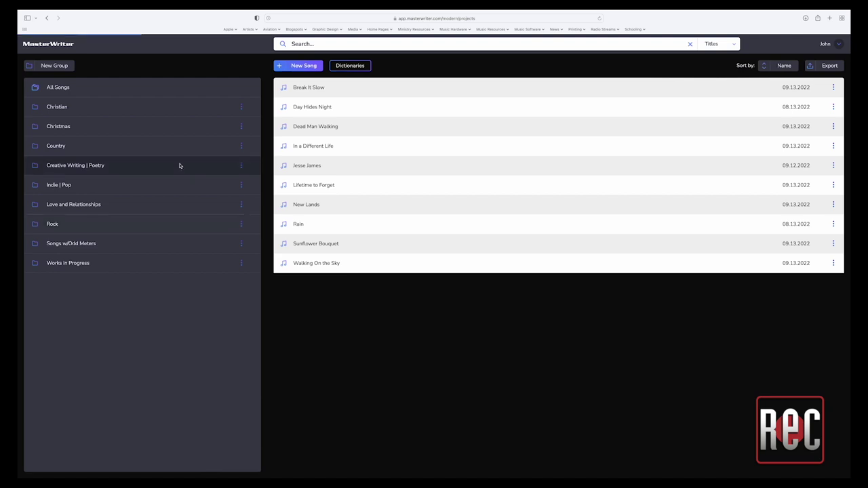
left_click(190, 242)
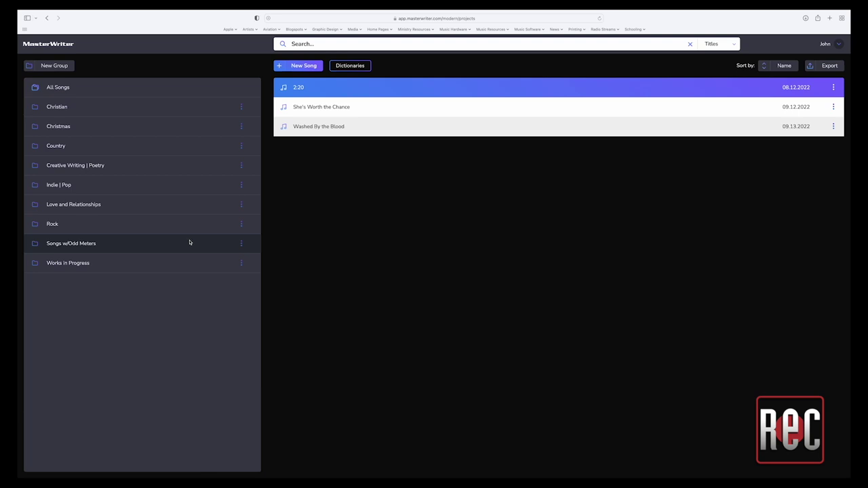
left_click(189, 205)
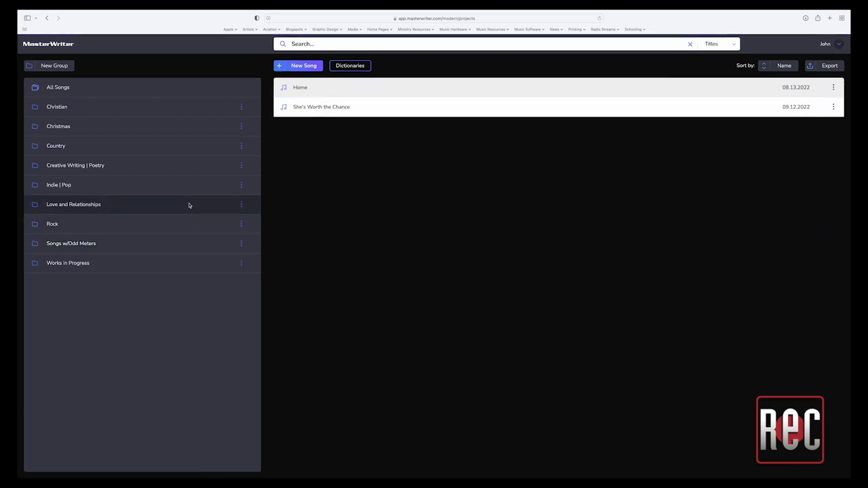
left_click(191, 242)
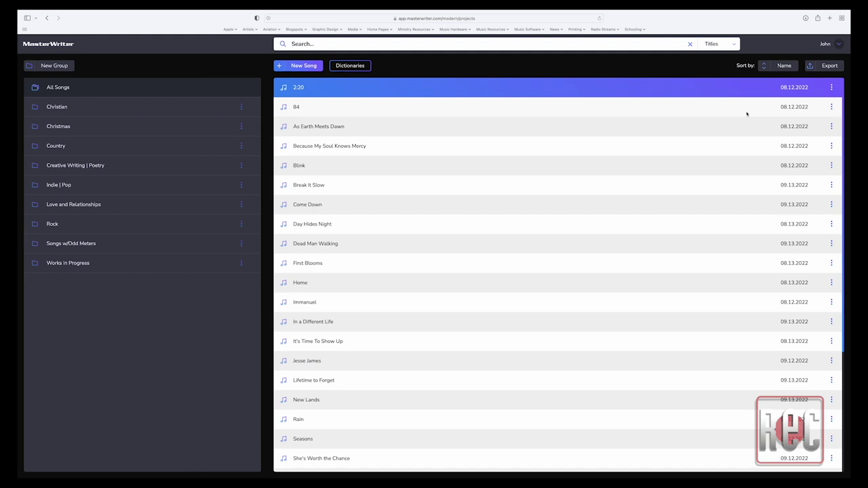
Review the song export options without exporting, and open the Share option for the song 2:20
left_click(821, 66)
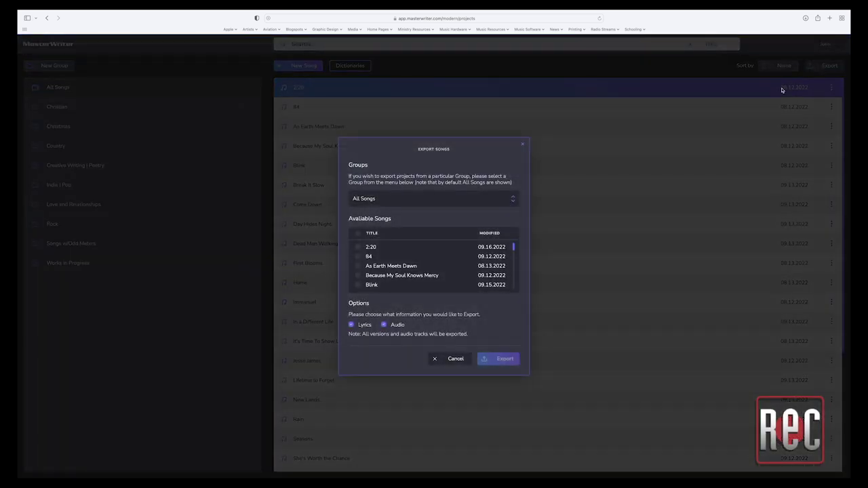
left_click(454, 359)
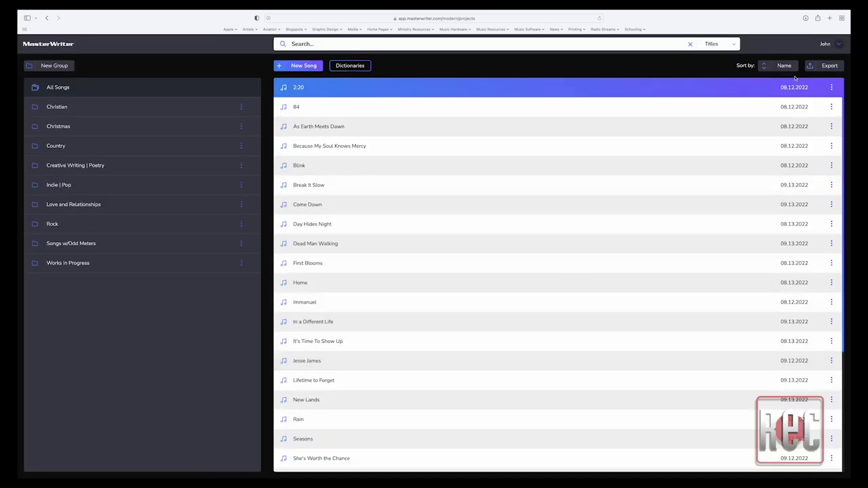
left_click(833, 89)
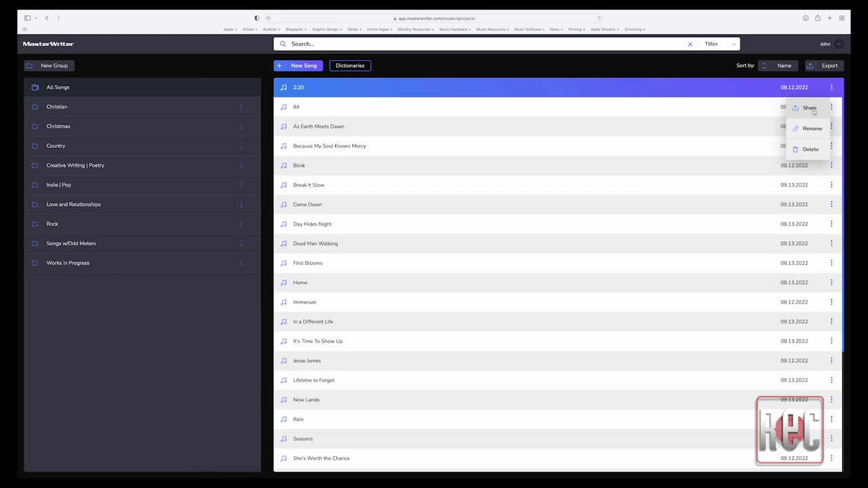
left_click(813, 109)
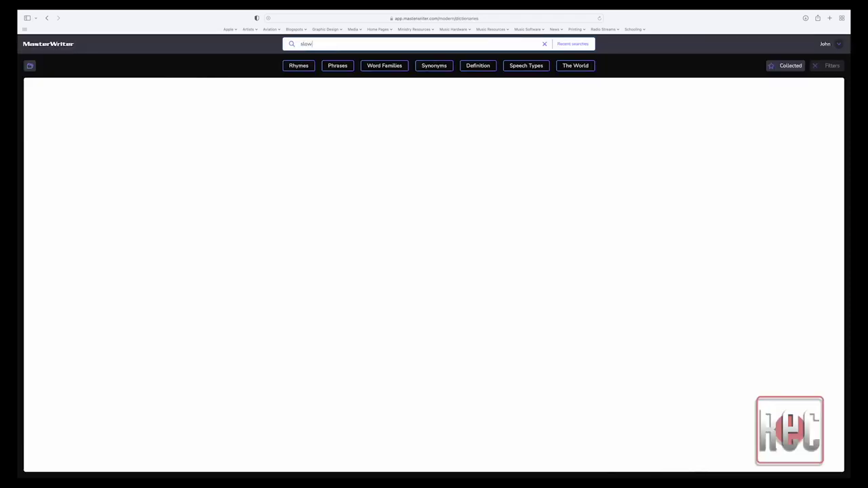
Look up "slow" in the dictionaries and view its rhymes, phrases, definition and speech types
key("Return")
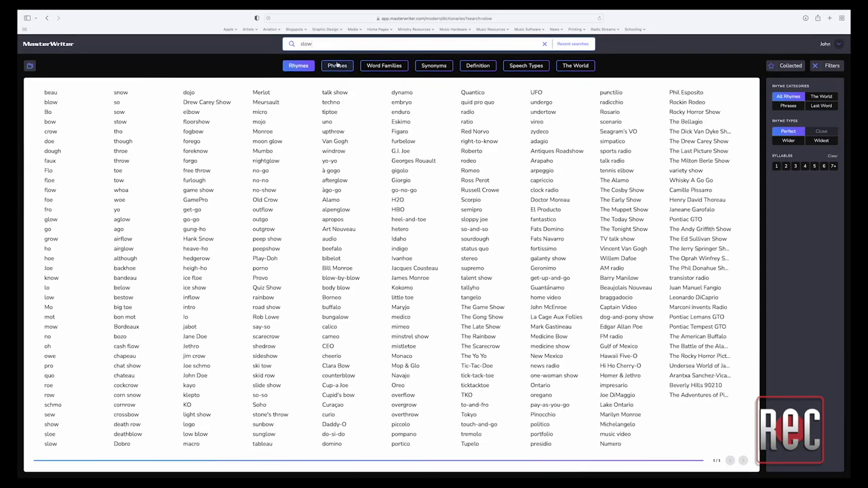
left_click(337, 66)
left_click(468, 66)
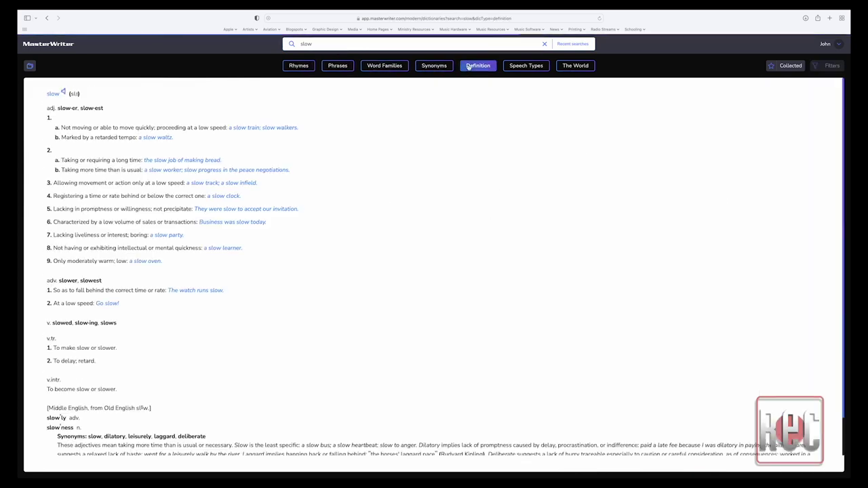
left_click(517, 67)
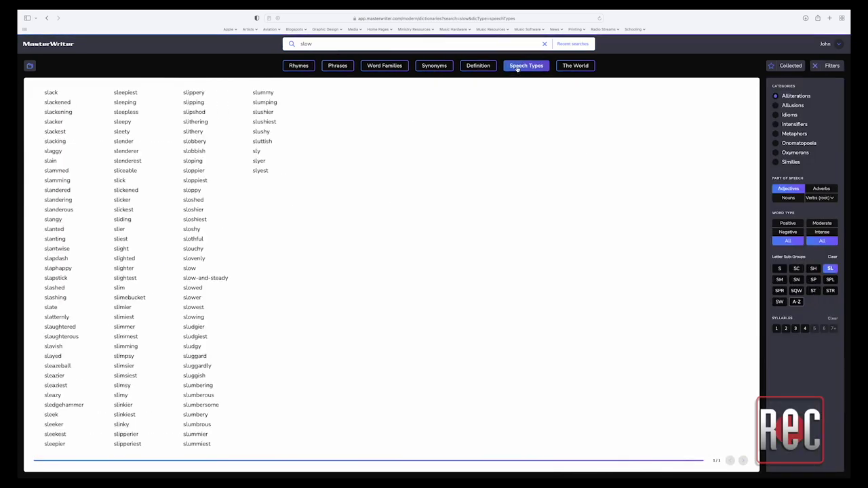
Return to the songs and search the dictionaries for "slow" alongside the Break It Slow lyrics
left_click(31, 65)
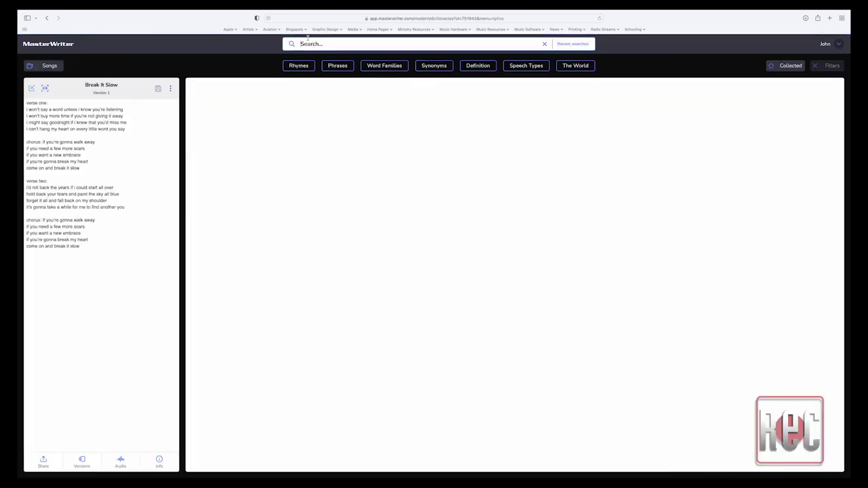
left_click(307, 40)
type("slow")
key("Return")
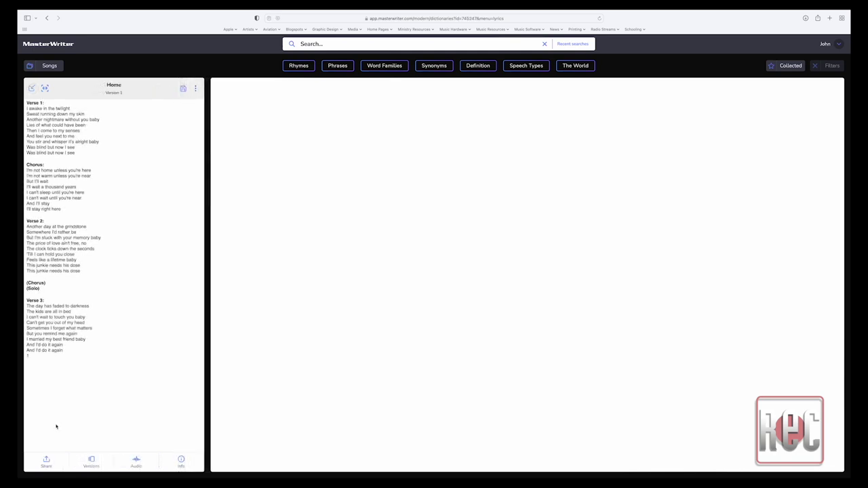
View the versions, audio and info sections of the song Home
left_click(73, 462)
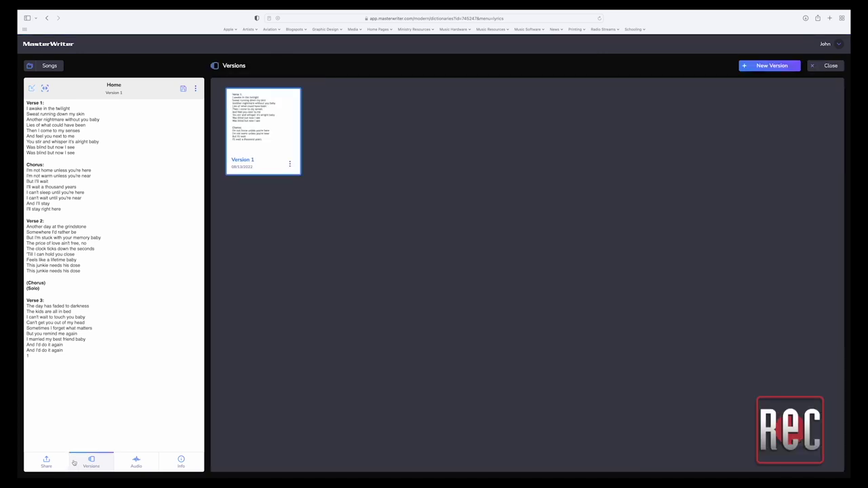
left_click(120, 465)
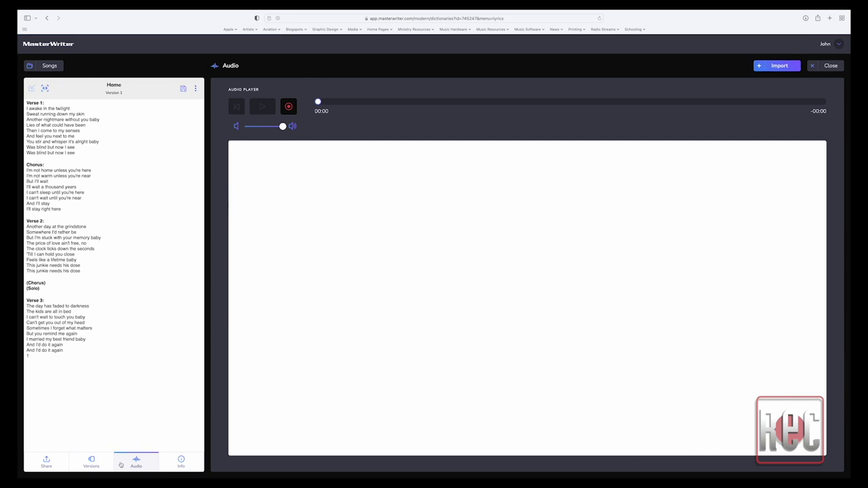
left_click(169, 465)
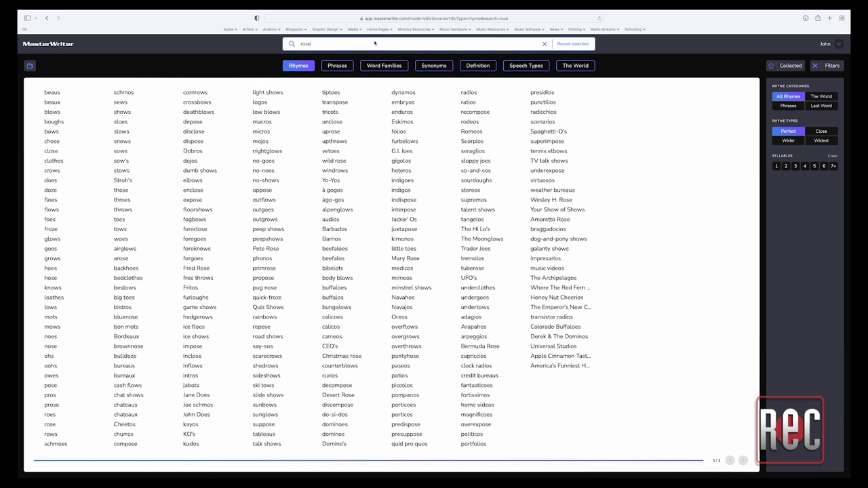
Broaden the rhymes for "rose" to Wider and Widest, and collect the words beau, vogue, skoal and folds
left_click(788, 139)
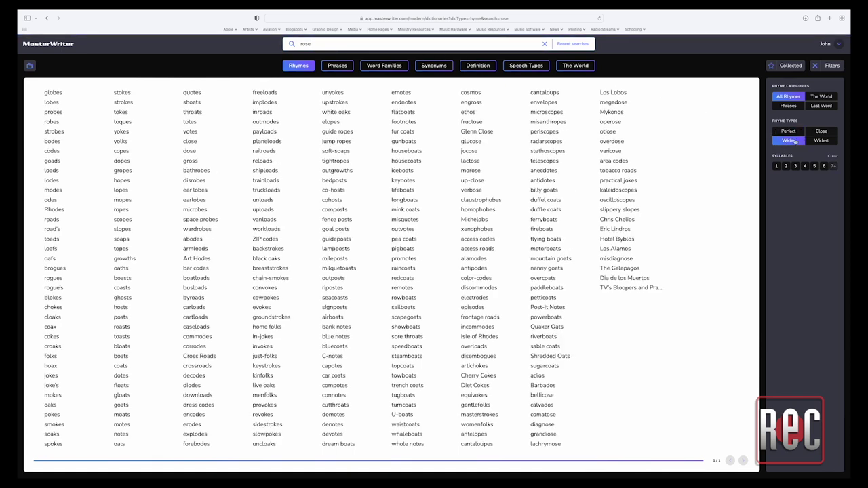
left_click(821, 141)
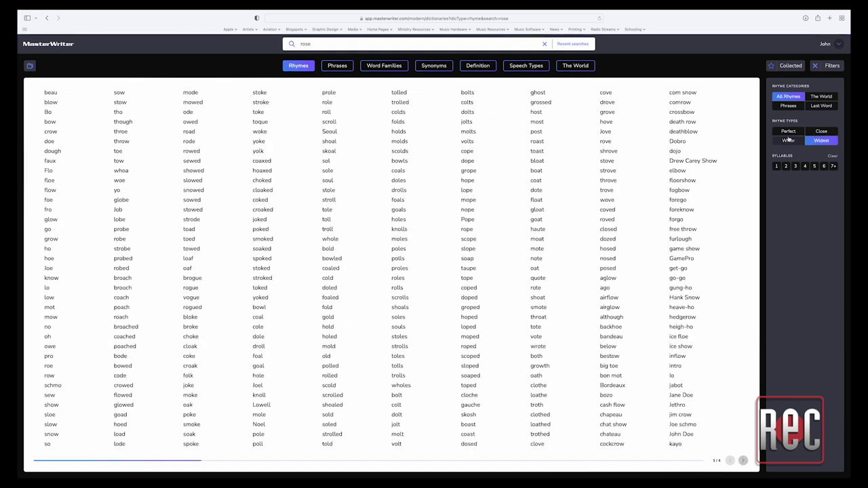
double_click(54, 93)
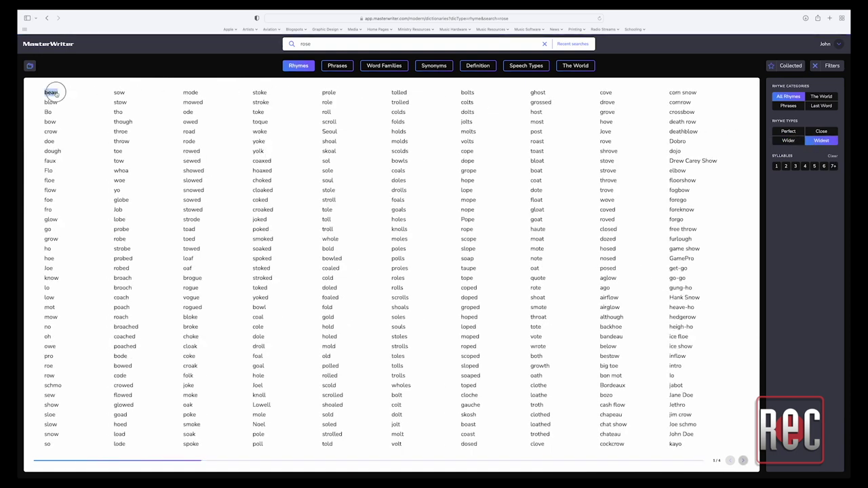
double_click(192, 297)
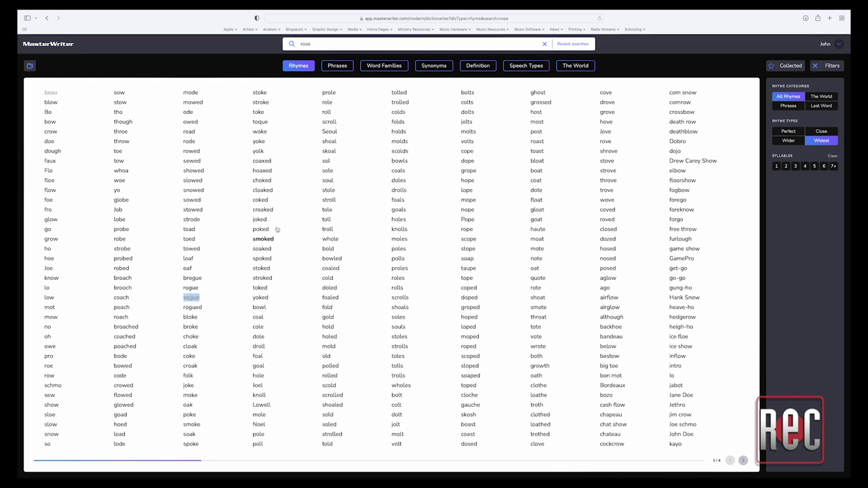
double_click(330, 142)
double_click(397, 112)
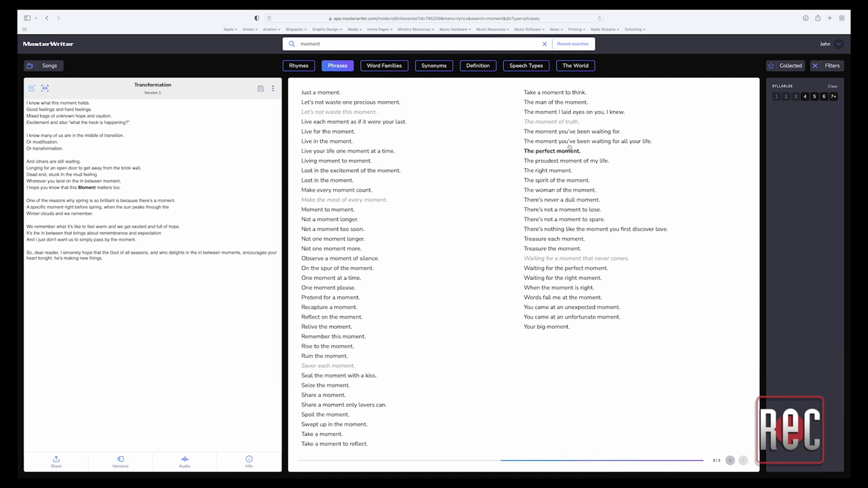
Open the collected words for the song Transformation and view its similes, intensifiers and idioms
left_click(778, 65)
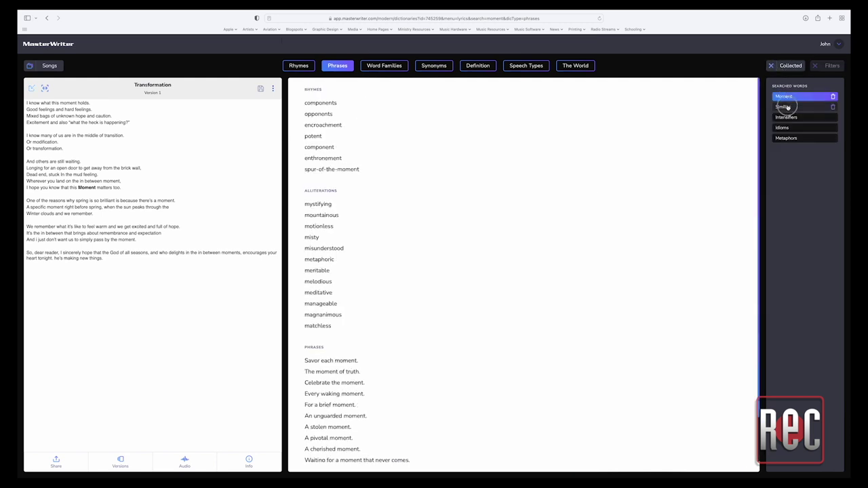
left_click(787, 108)
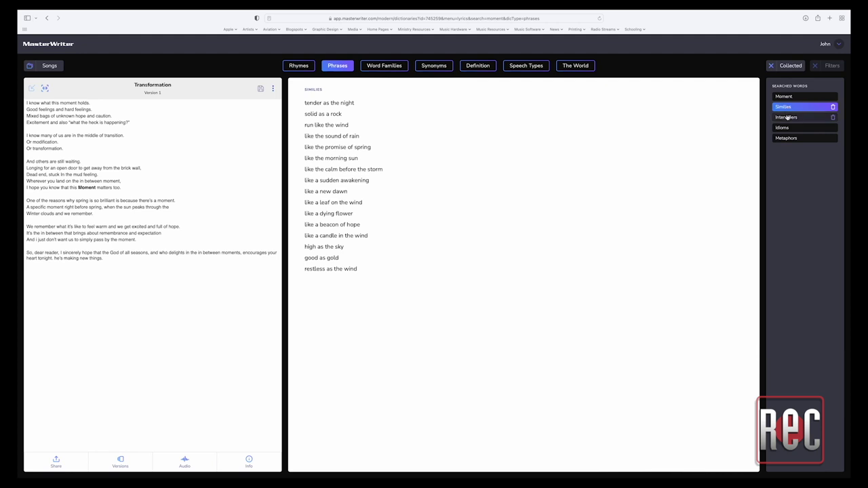
left_click(787, 118)
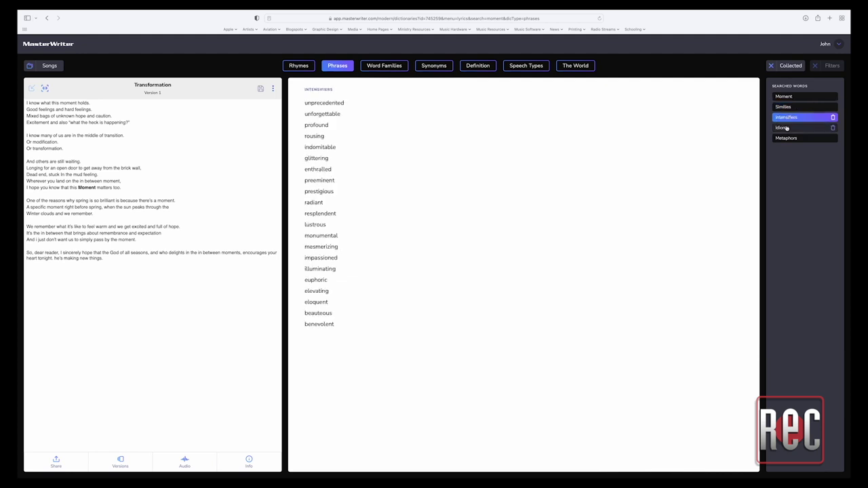
left_click(787, 129)
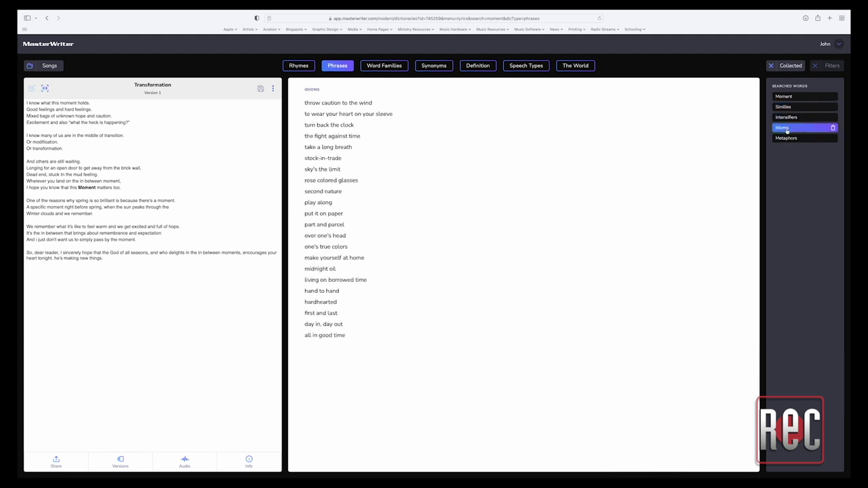
View the collected metaphors for Transformation, and search the phrases for "love", browsing to the third page of results
left_click(788, 139)
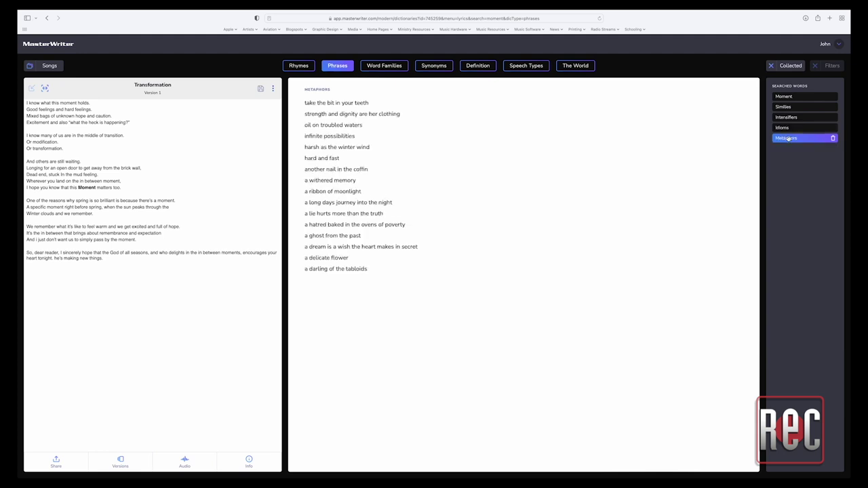
left_click(334, 44)
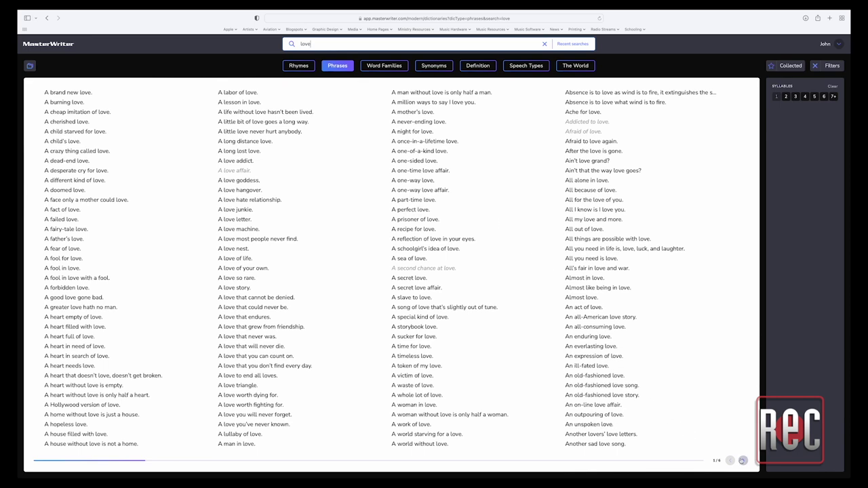
left_click(743, 461)
left_click(743, 461)
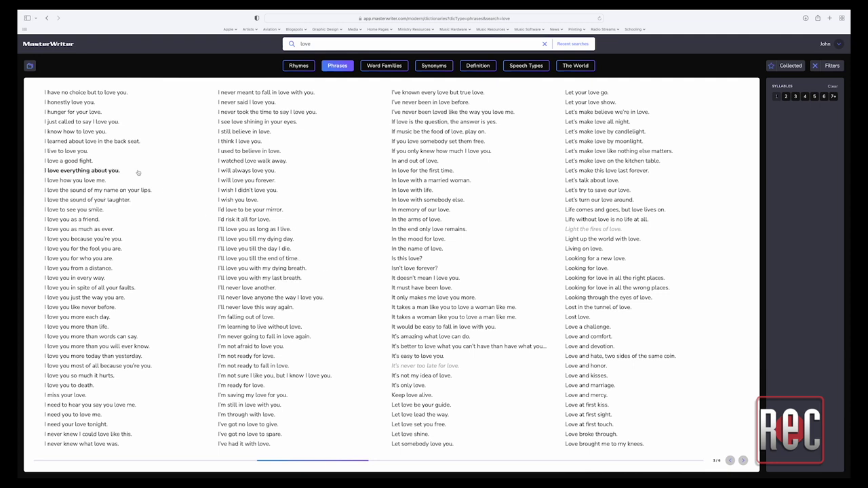
Collect the phrases I know how to love you, I watched love walk away, In love with somebody else, Light up the world with love, and Love and marriage
triple_click(106, 133)
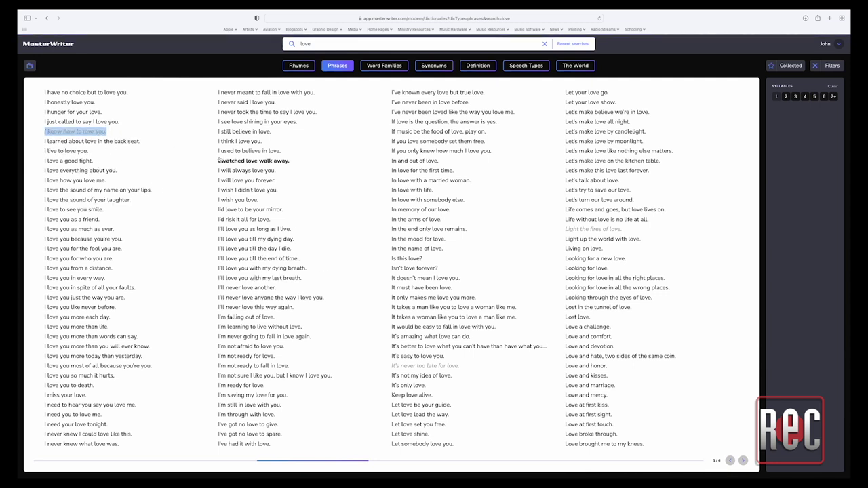
triple_click(242, 162)
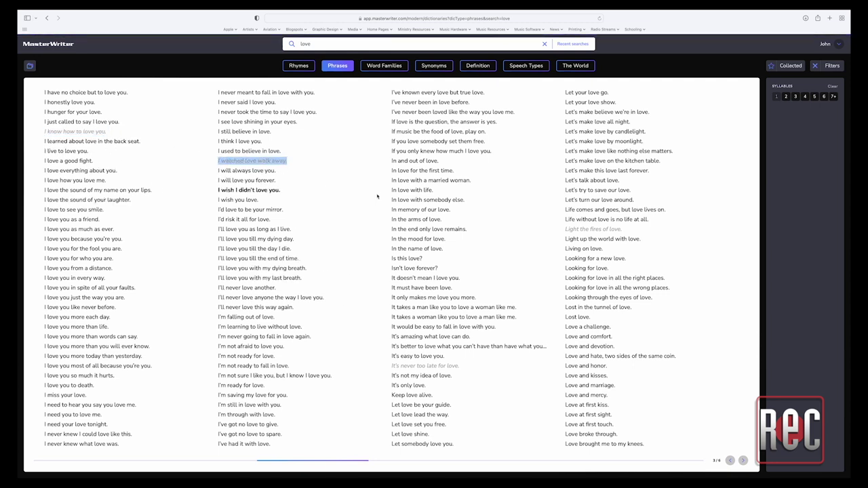
triple_click(407, 201)
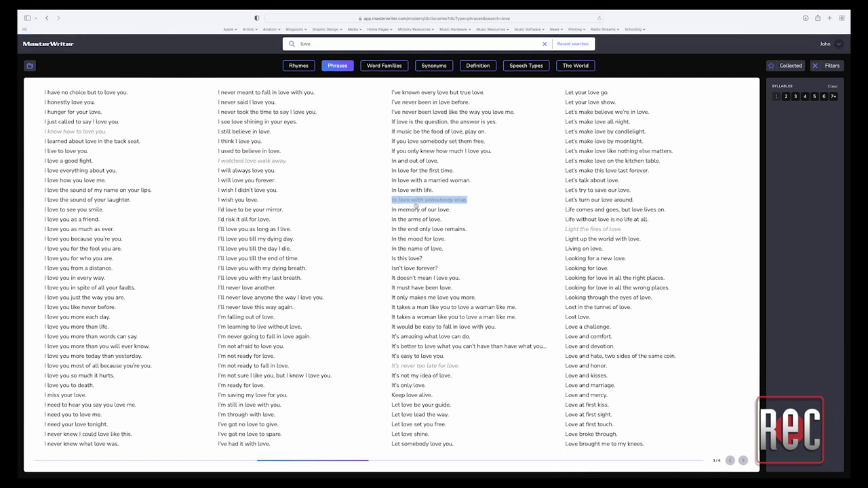
triple_click(584, 240)
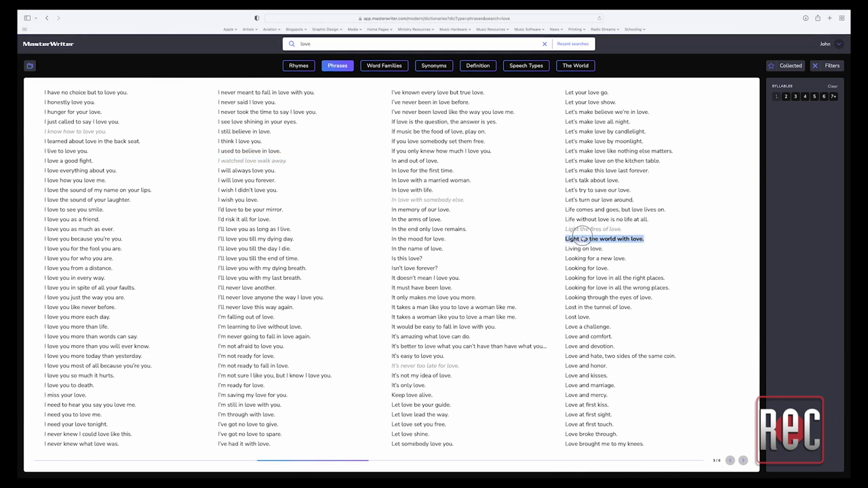
triple_click(606, 386)
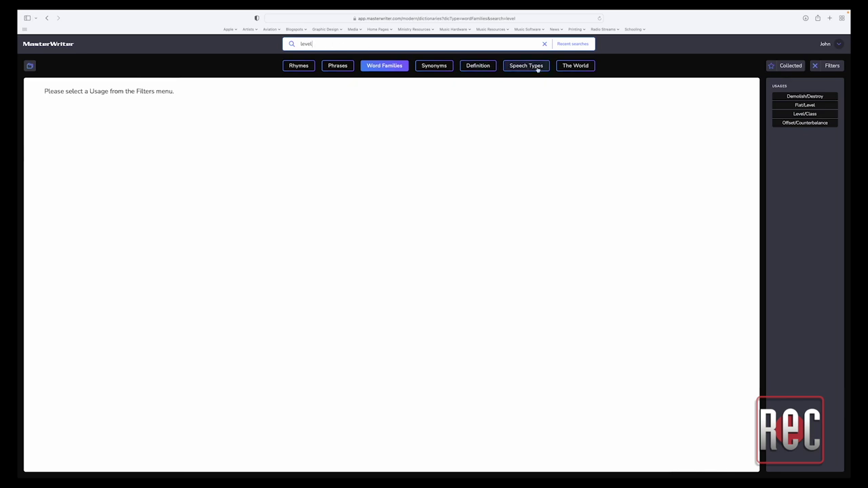
View word families for "level" as Demolish/Destroy with Extended words, and for "hot" as Temperature: Hot with Extended and All words
left_click(791, 97)
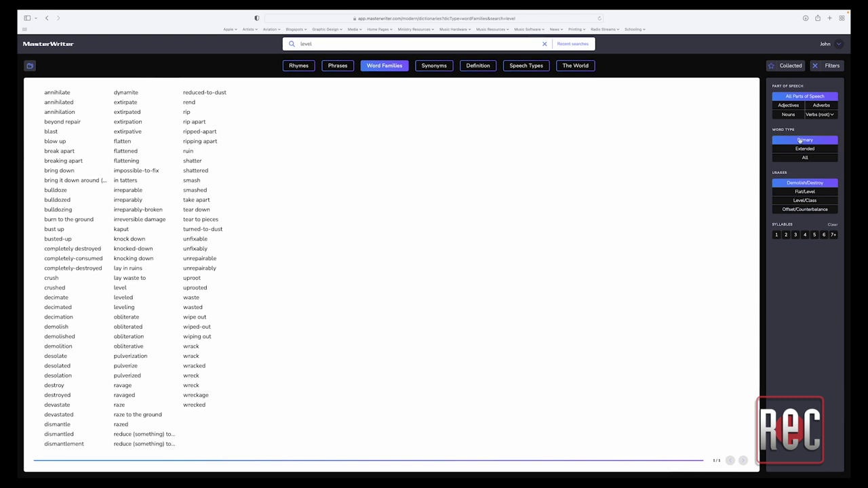
left_click(802, 149)
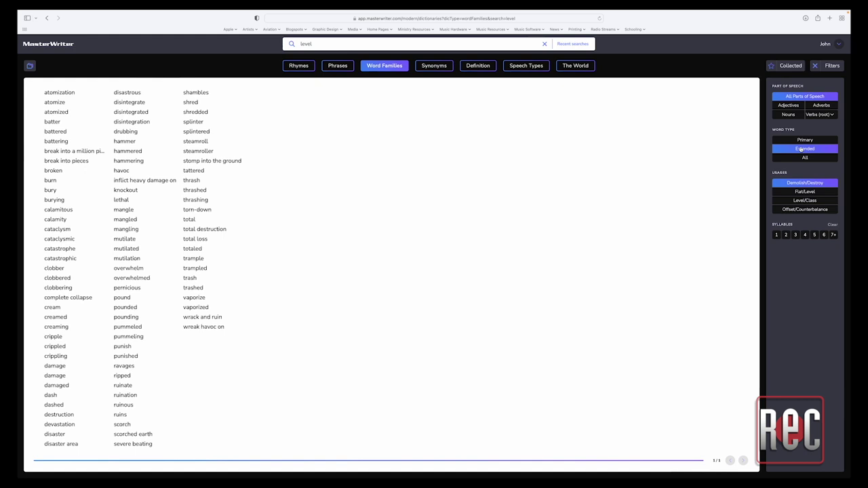
left_click(544, 43)
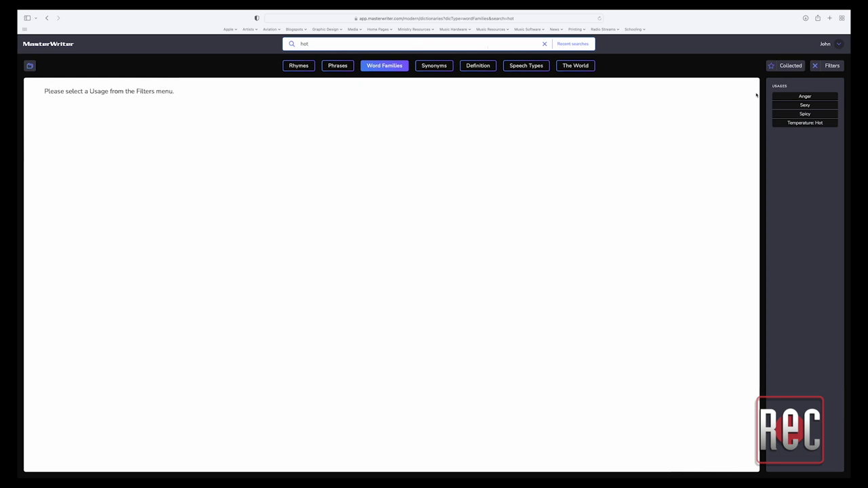
left_click(792, 123)
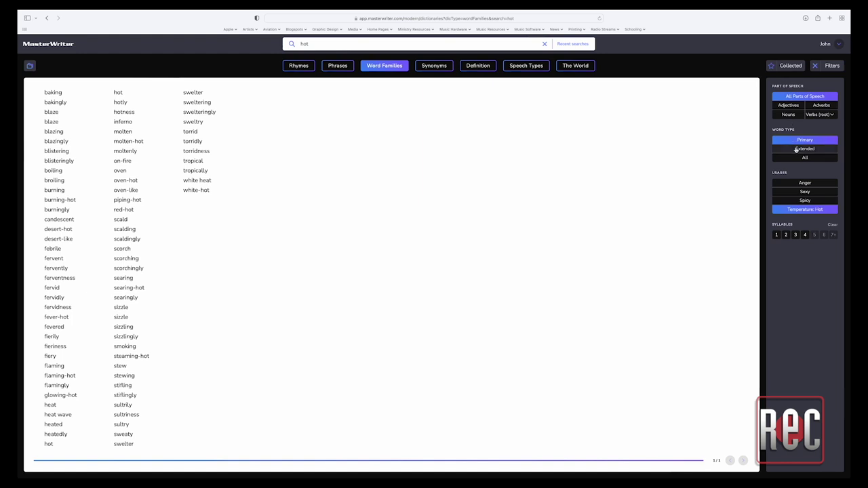
left_click(796, 149)
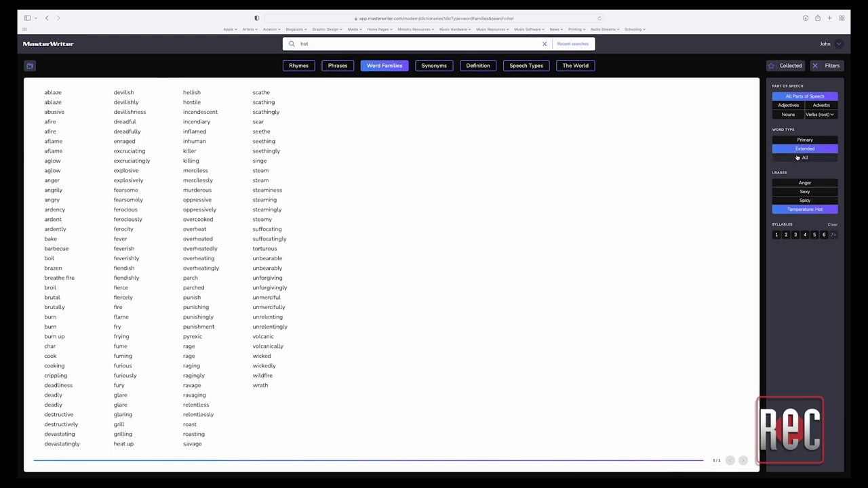
left_click(798, 158)
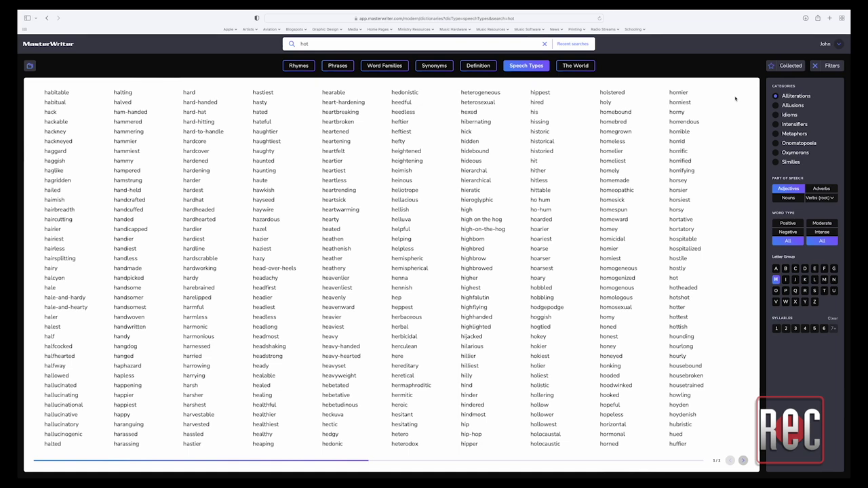
Browse the speech types for allusions, idioms, intensifiers, metaphors, onomatopoeia, oxymorons and similes
left_click(779, 106)
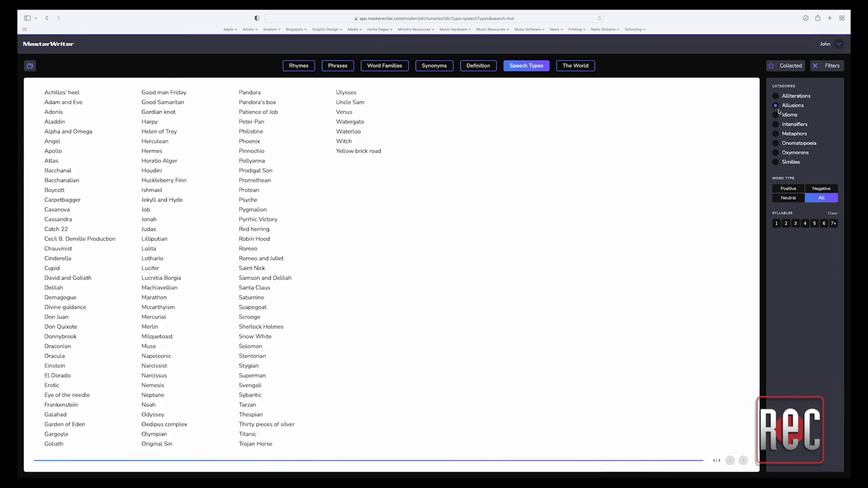
left_click(777, 114)
left_click(777, 125)
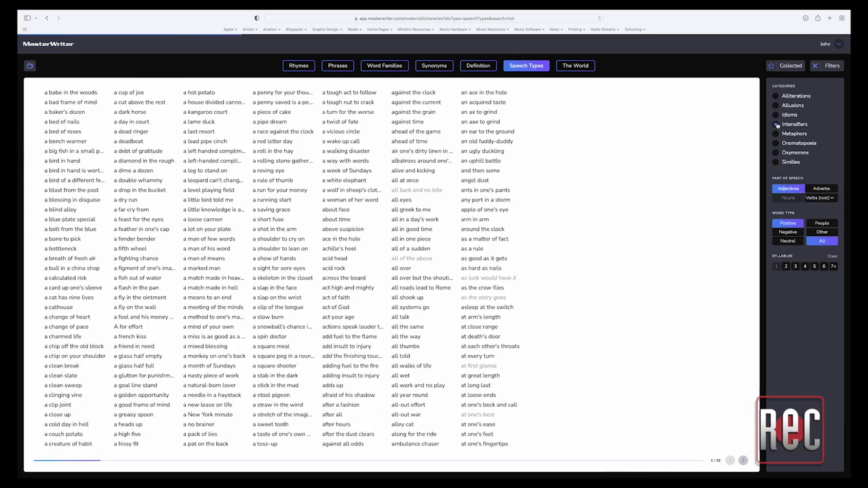
left_click(778, 133)
left_click(781, 143)
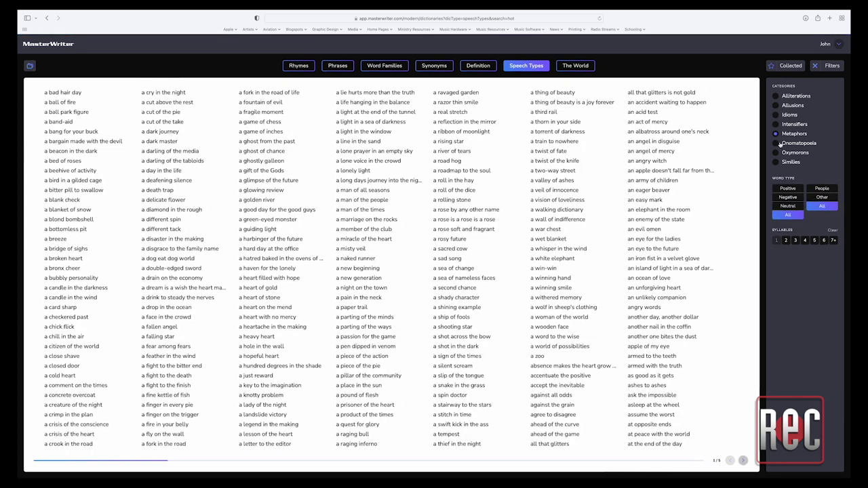
left_click(779, 153)
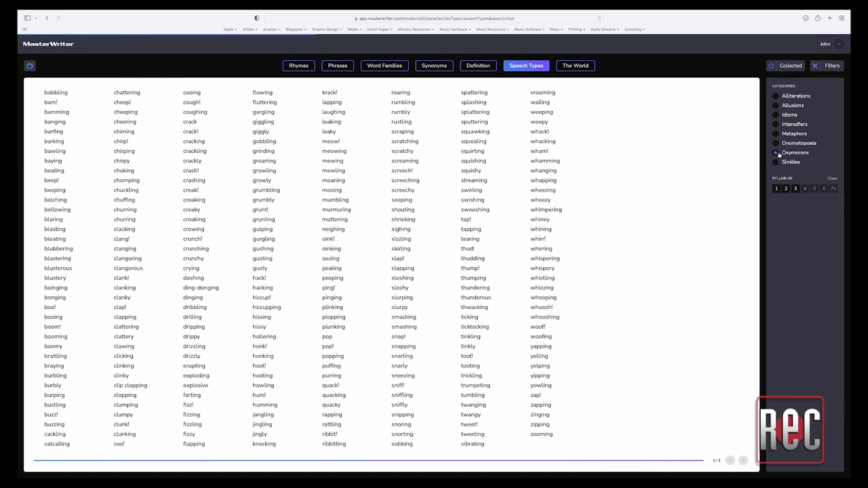
left_click(780, 162)
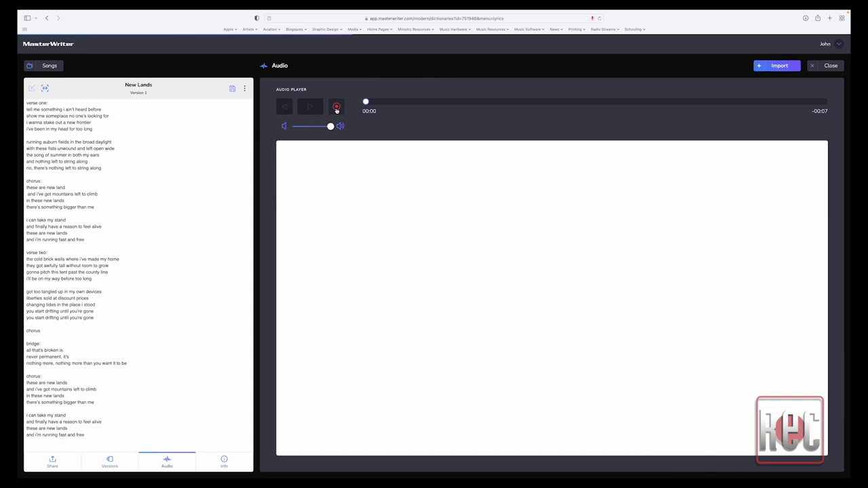
Record an audio clip of about 6 seconds for the song New Lands and open the recording's options
left_click(336, 107)
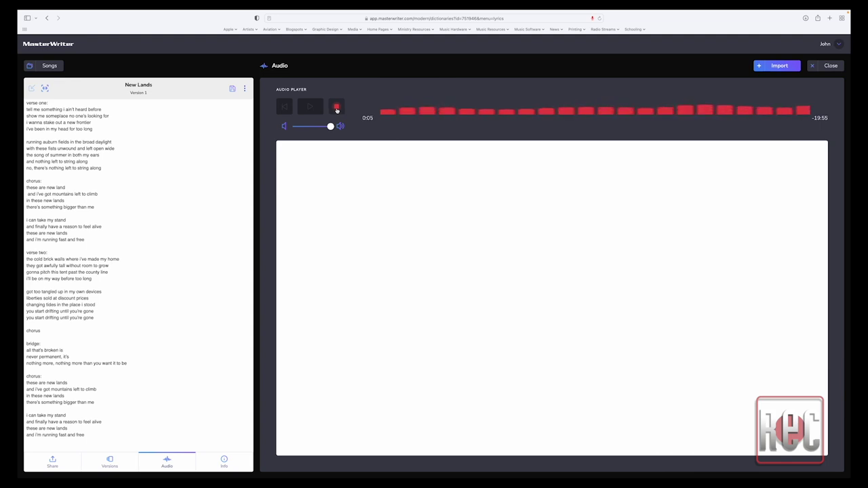
left_click(337, 107)
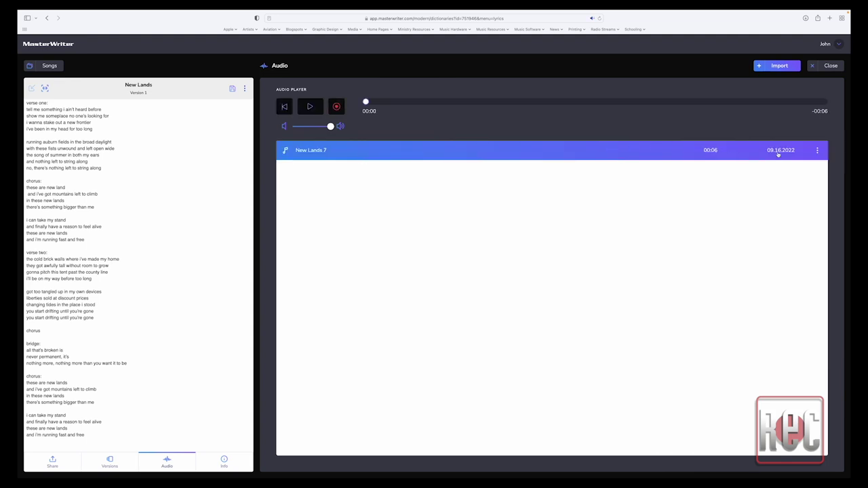
left_click(818, 150)
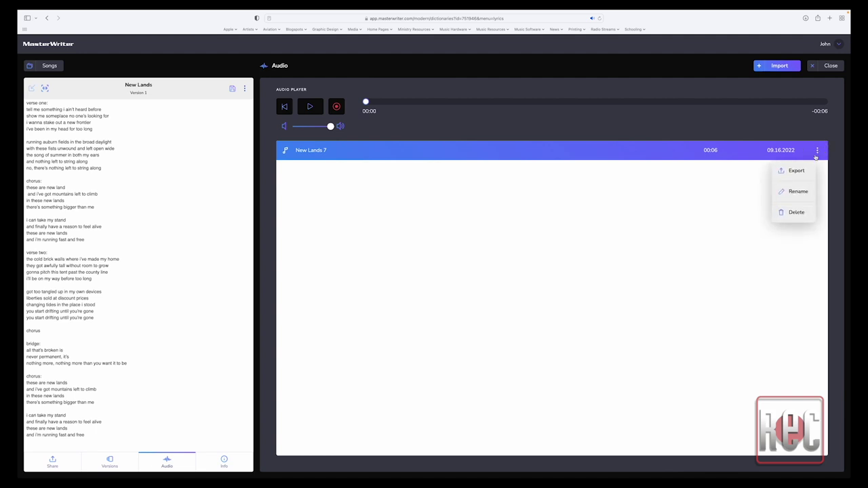